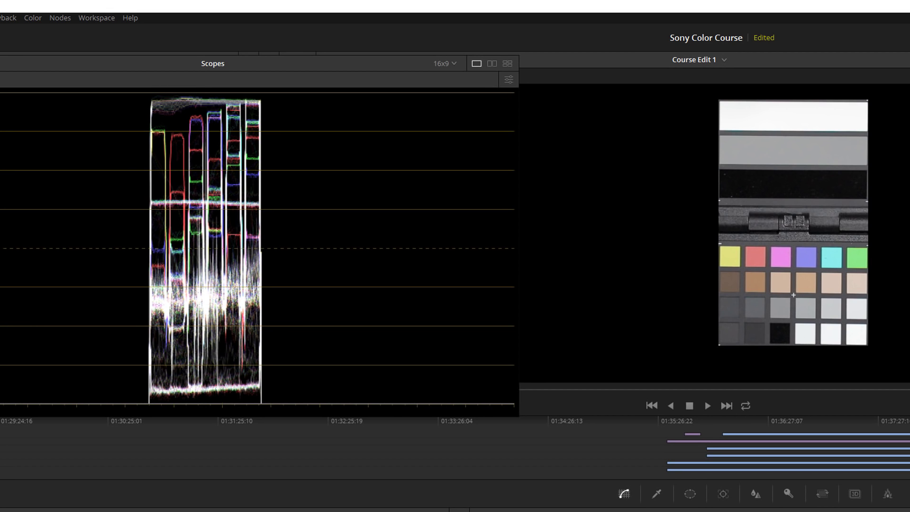
Step: Switch the scope to the vectorscope and toggle its 2x zoom off, then back on
{"action": "left_click", "coordinate": [21, 71]}
{"action": "left_click", "coordinate": [30, 107]}
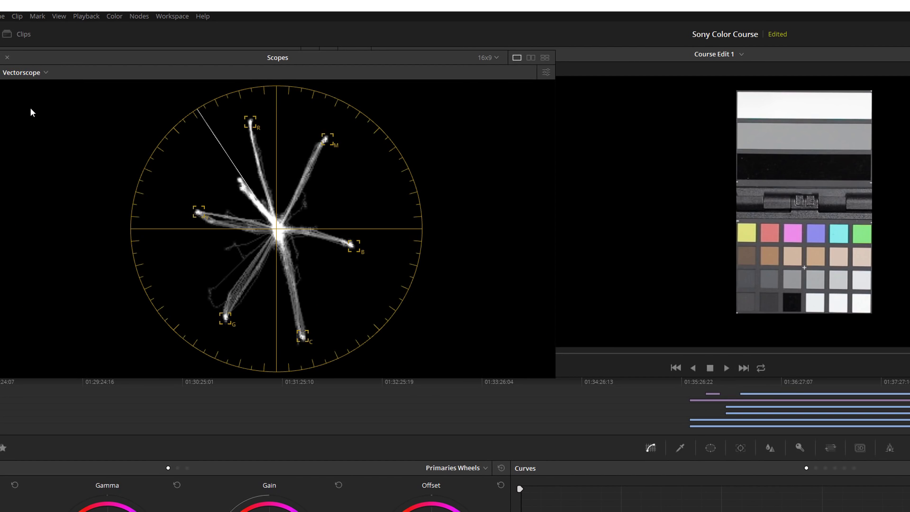
{"action": "left_click", "coordinate": [546, 72]}
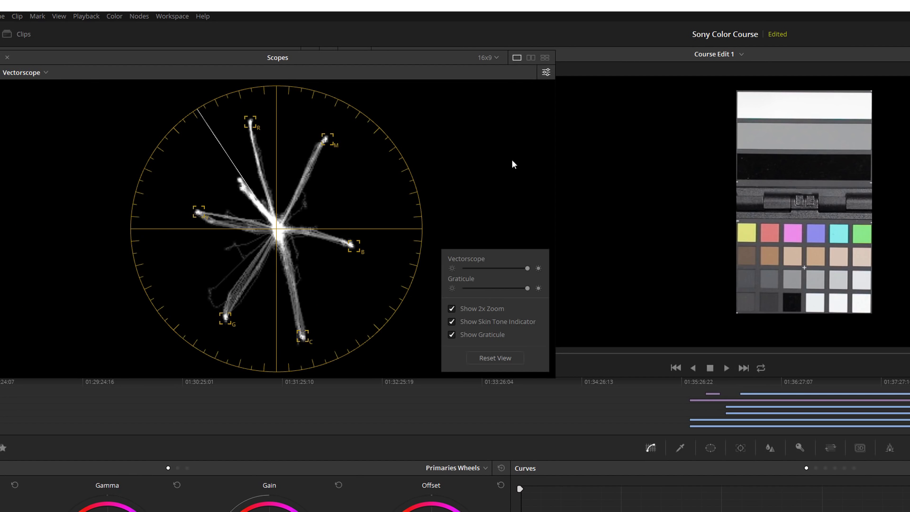
{"action": "left_click", "coordinate": [452, 308]}
{"action": "left_click", "coordinate": [453, 309]}
{"action": "left_click", "coordinate": [527, 165]}
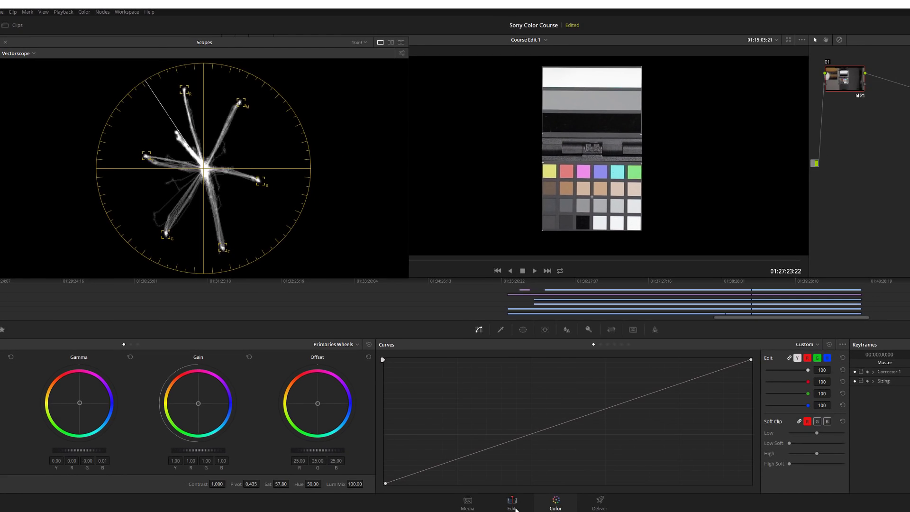
Step: On the Edit page, set the MOV FHD clip's Data Levels to Auto in Clip Attributes
{"action": "left_click", "coordinate": [516, 500]}
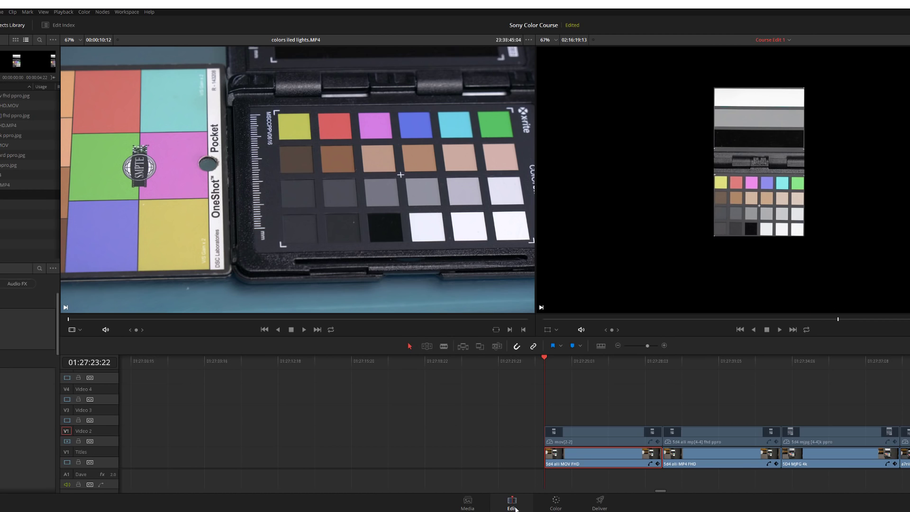
{"action": "right_click", "coordinate": [592, 462]}
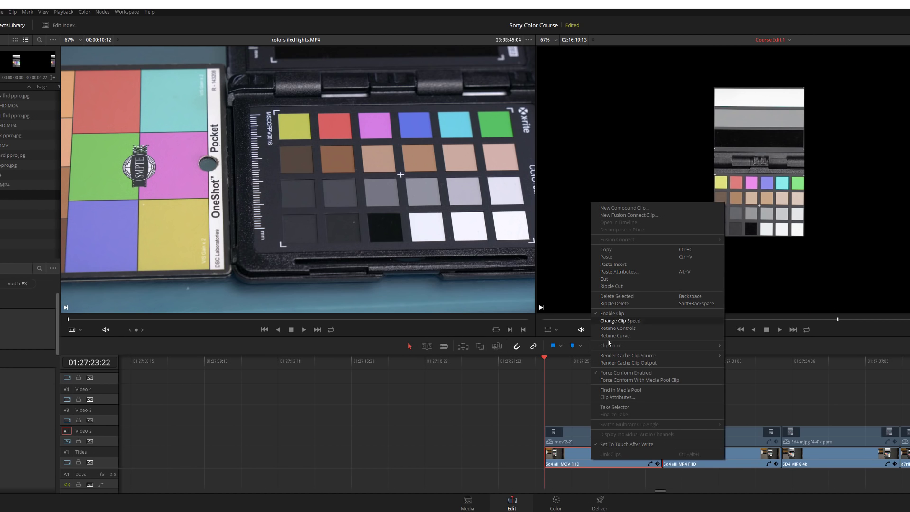
{"action": "left_click", "coordinate": [612, 397]}
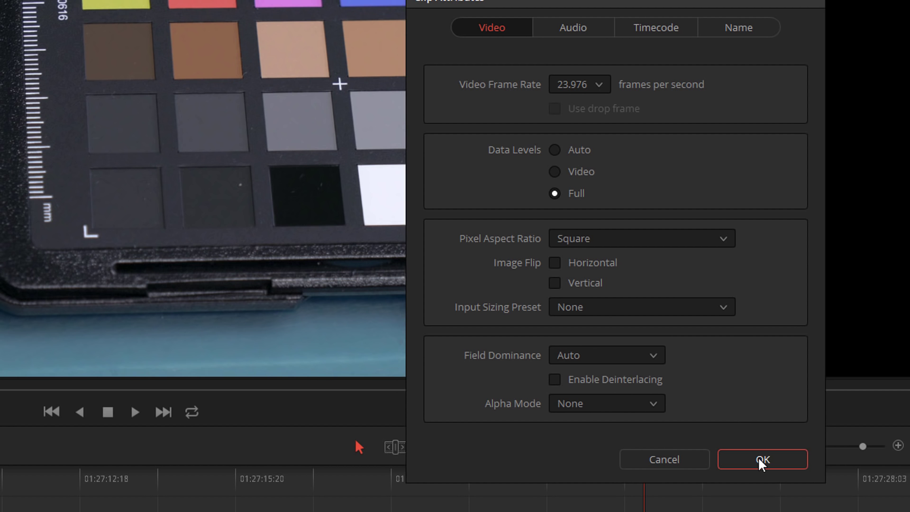
{"action": "left_click", "coordinate": [555, 150]}
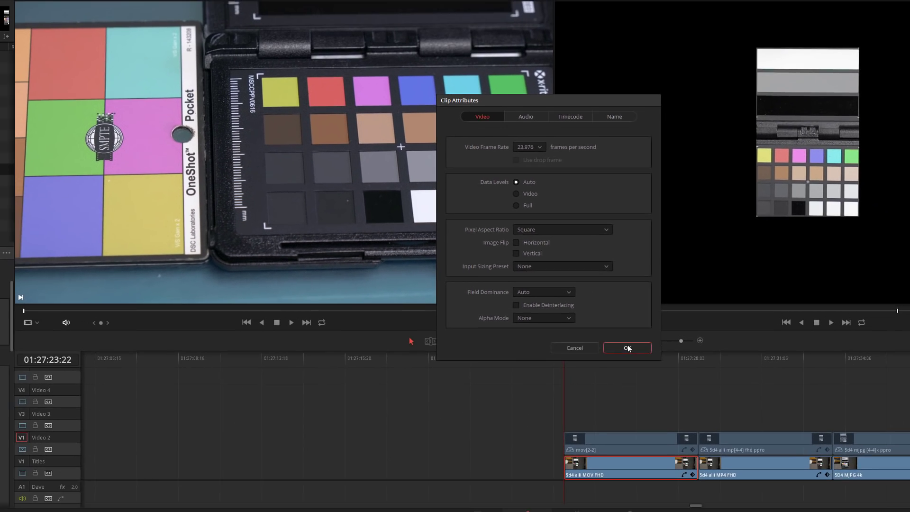
Step: Confirm the clip attributes and view the chart clip on the Color page waveform
{"action": "left_click", "coordinate": [628, 348]}
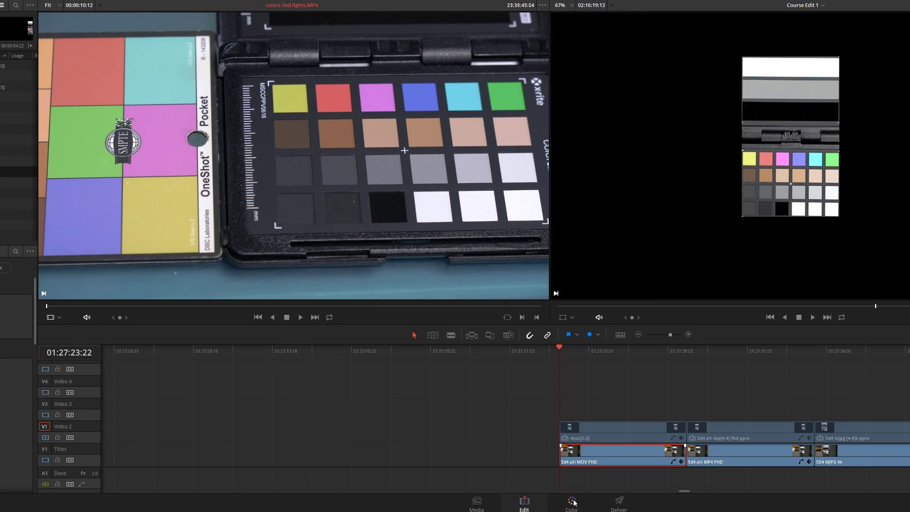
{"action": "left_click", "coordinate": [572, 502]}
{"action": "left_click", "coordinate": [7, 20]}
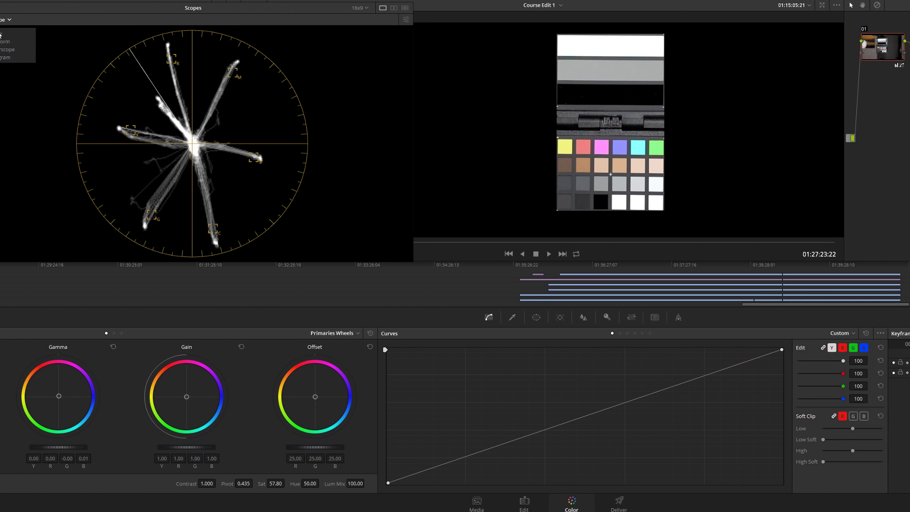
{"action": "left_click", "coordinate": [5, 45]}
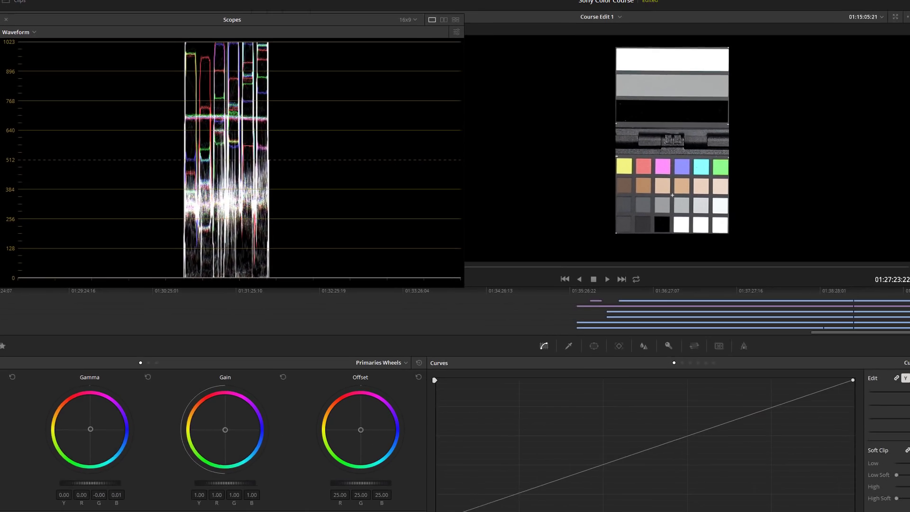
Step: Recheck the MOV FHD clip's data levels in Clip Attributes, then return to the Color page
{"action": "left_click", "coordinate": [540, 500]}
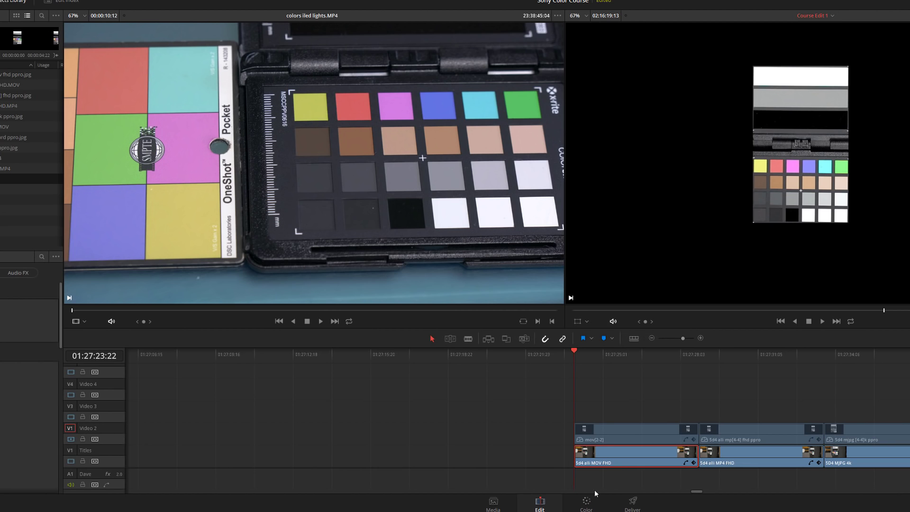
{"action": "right_click", "coordinate": [619, 457]}
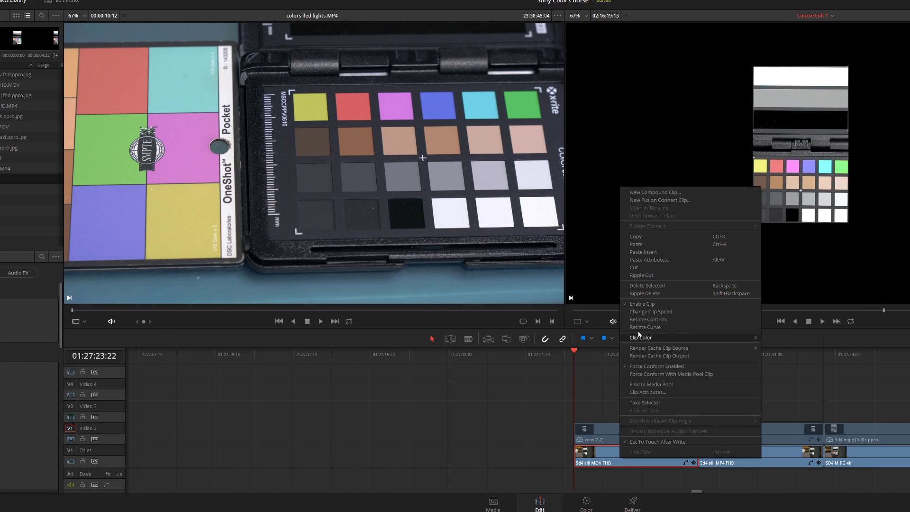
{"action": "left_click", "coordinate": [649, 392]}
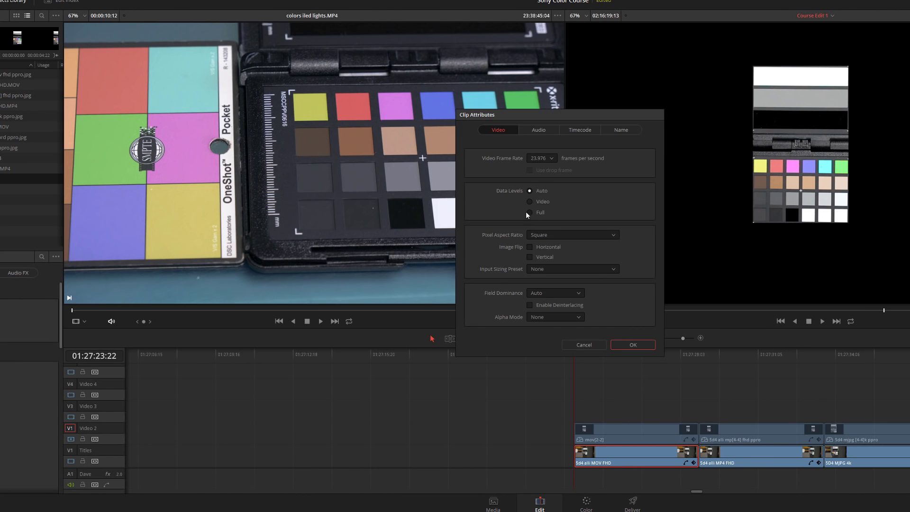
{"action": "left_click", "coordinate": [632, 344]}
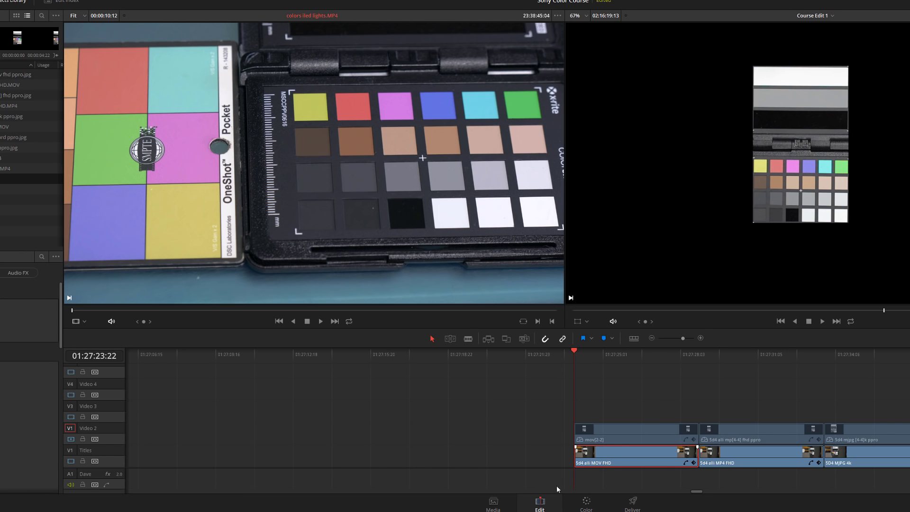
{"action": "left_click", "coordinate": [586, 502]}
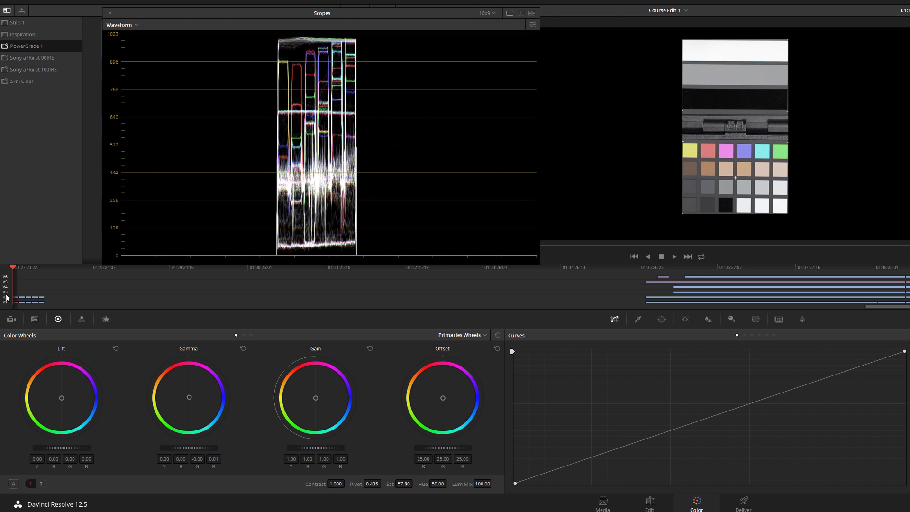
Step: Turn on the Ctrl+Alt+W split-screen wipe, view it on the vectorscope, and toggle the comparison off and on
{"action": "key", "text": "ctrl+alt+w"}
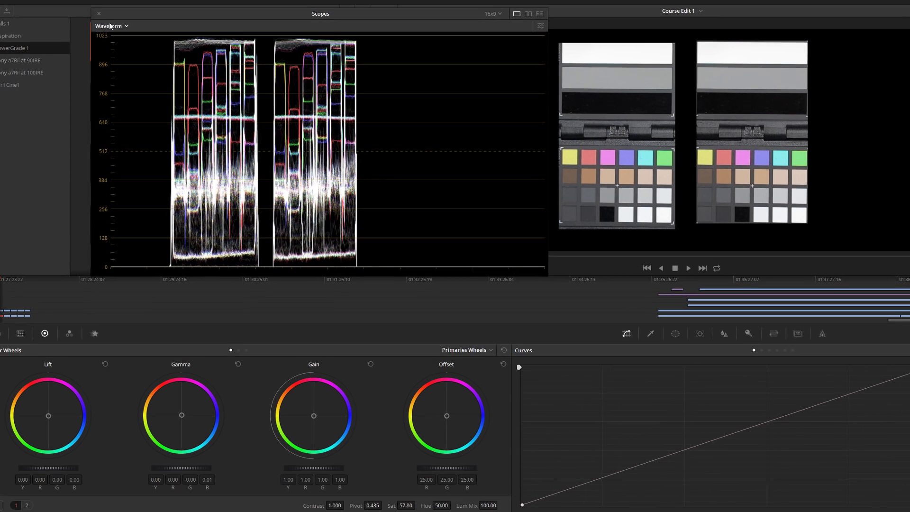
{"action": "left_click", "coordinate": [121, 25]}
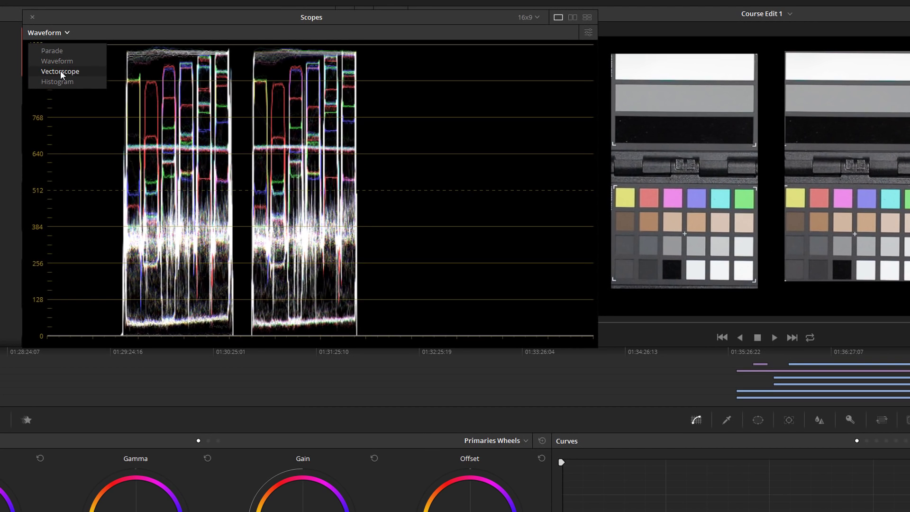
{"action": "left_click", "coordinate": [61, 71]}
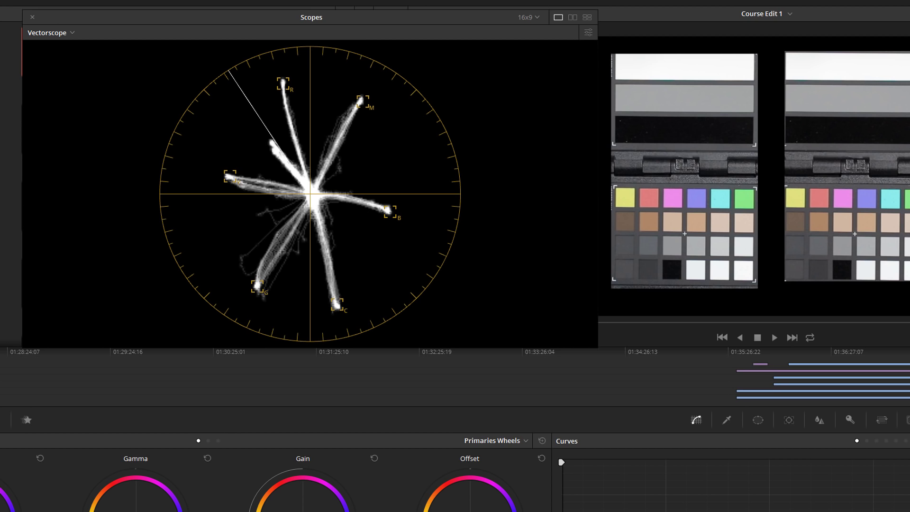
{"action": "key", "text": "ctrl+alt+w"}
{"action": "key", "text": "ctrl+alt+w"}
{"action": "key", "text": "ctrl+alt+w"}
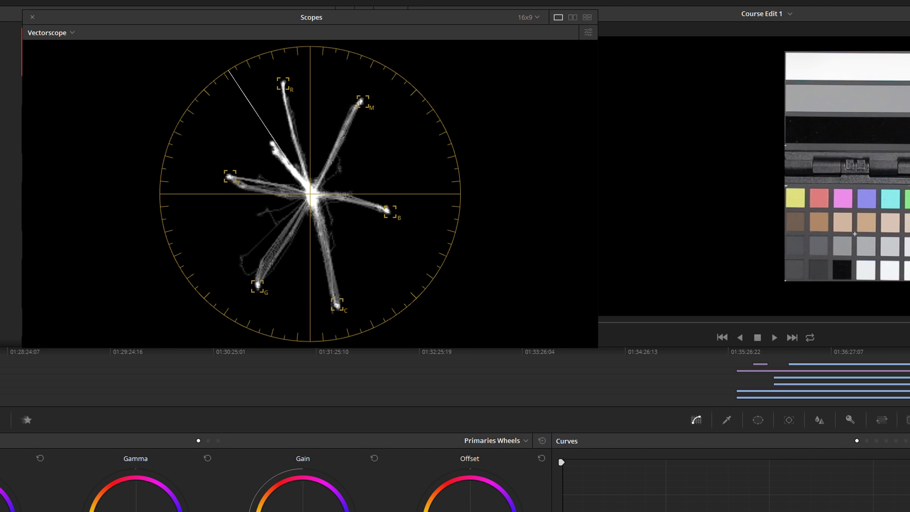
{"action": "key", "text": "ctrl+alt+w"}
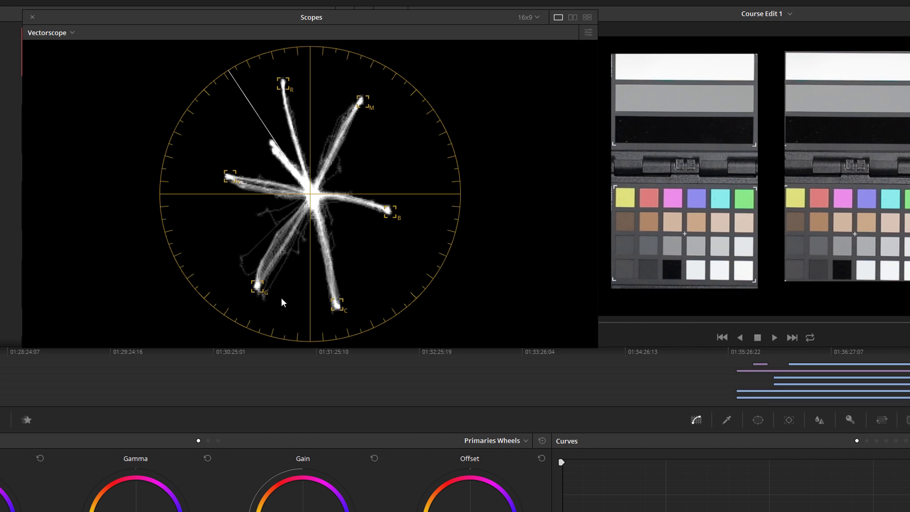
{"action": "key", "text": "shift+d"}
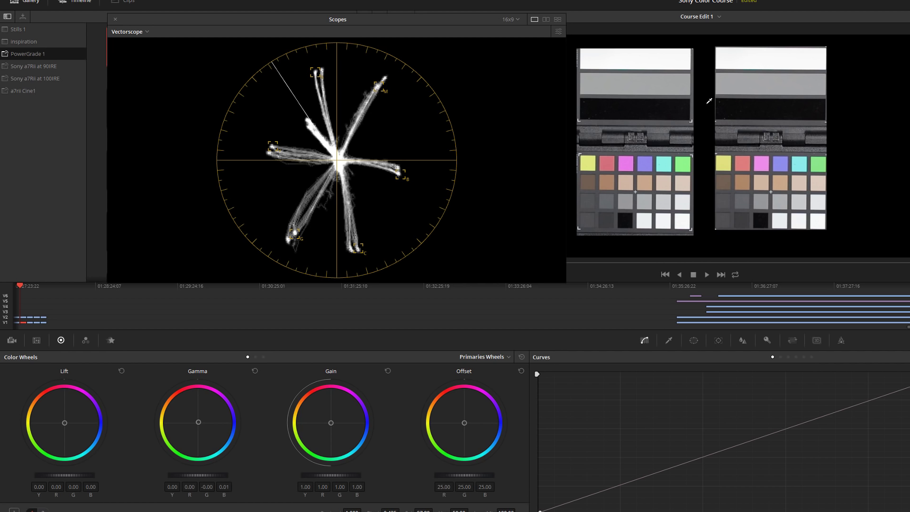
Step: Step to the next chart clip and hide, then restore, the left comparison image
{"action": "key", "text": "Down"}
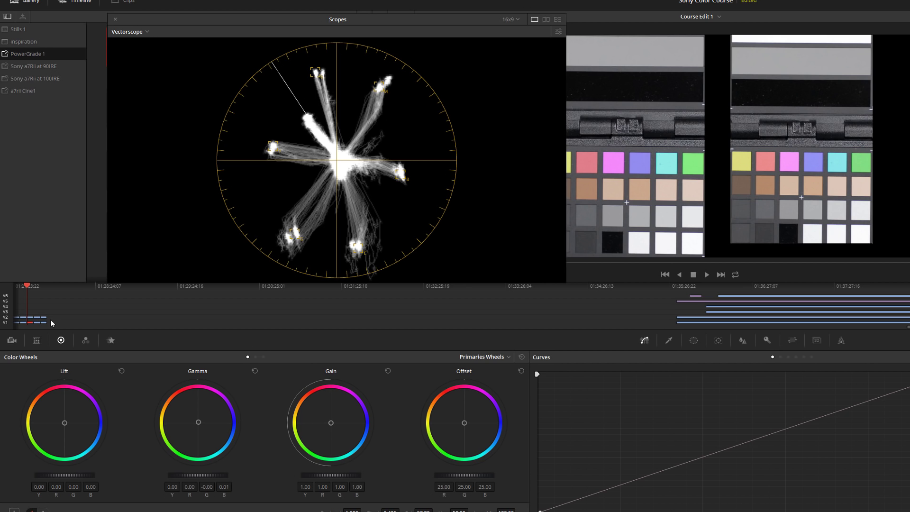
{"action": "left_click", "coordinate": [5, 322]}
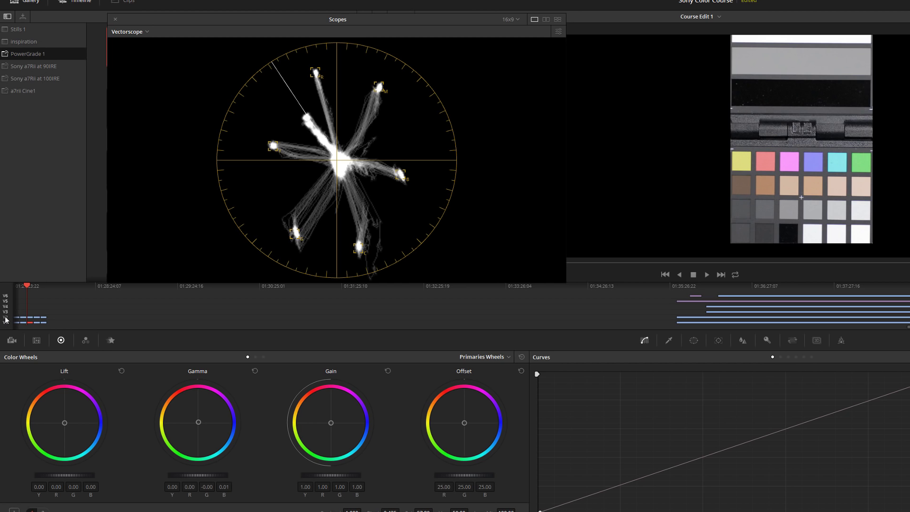
{"action": "left_click", "coordinate": [6, 320]}
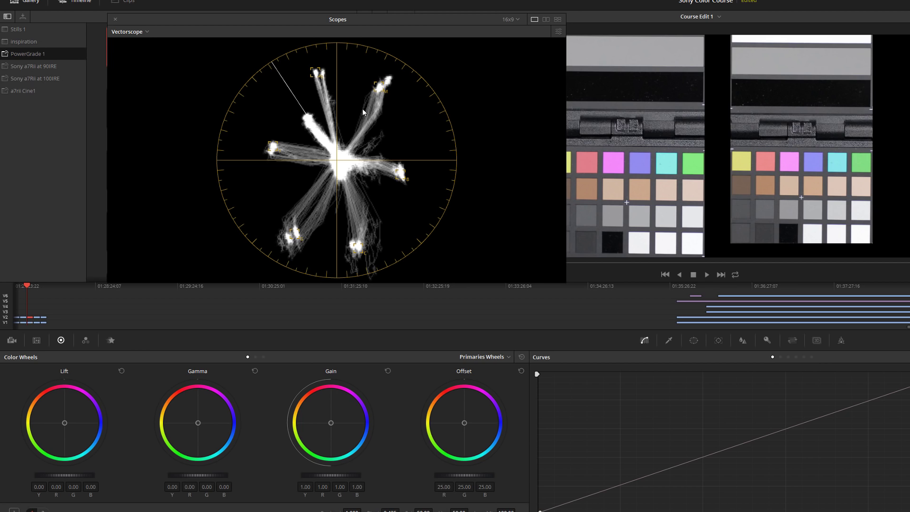
Step: Move to the next chart clip and toggle the left comparison image off and on
{"action": "key", "text": "Down"}
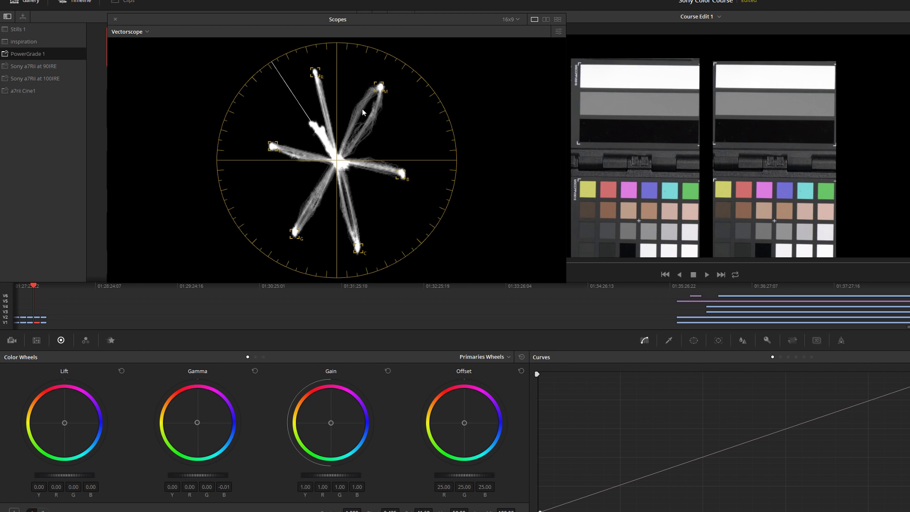
{"action": "left_click", "coordinate": [7, 321]}
{"action": "left_click", "coordinate": [7, 321]}
{"action": "left_click", "coordinate": [7, 320]}
{"action": "left_click", "coordinate": [7, 321]}
Step: Check the clip on the waveform, then switch the scope back to the vectorscope
{"action": "left_click", "coordinate": [135, 32]}
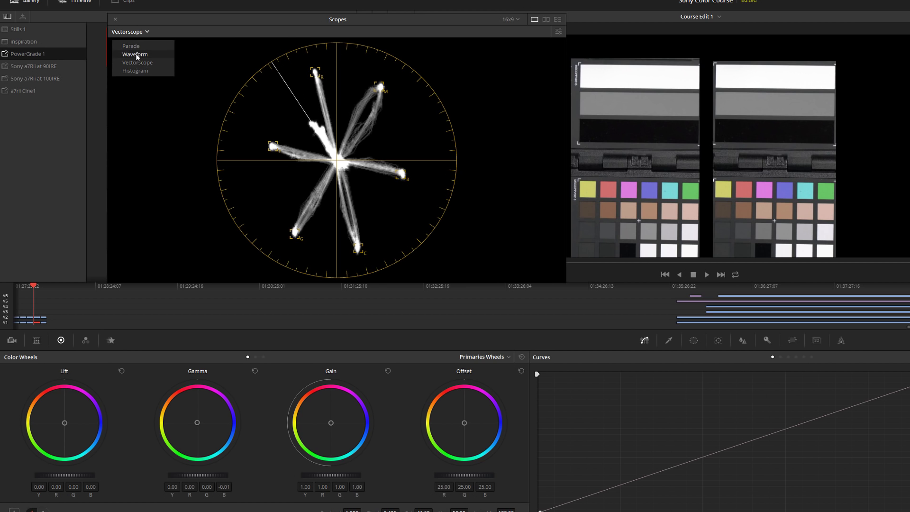
{"action": "left_click", "coordinate": [135, 55]}
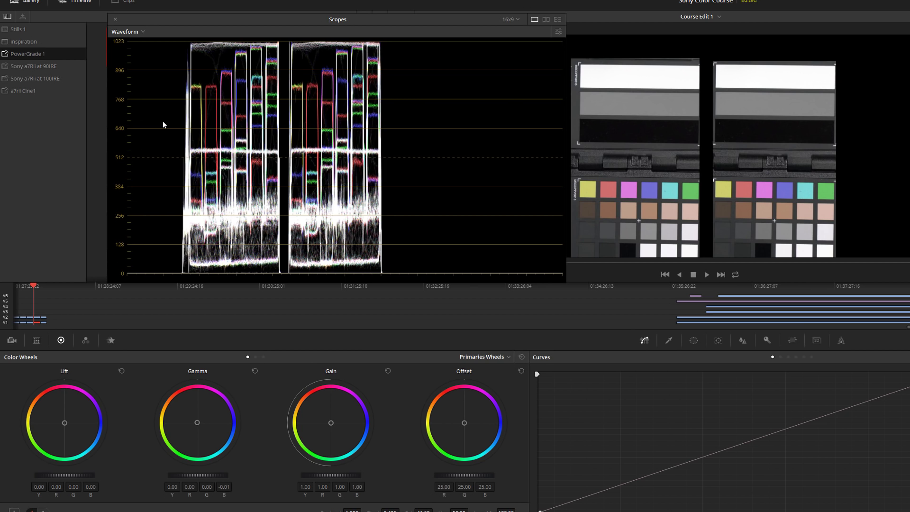
{"action": "left_click", "coordinate": [127, 32]}
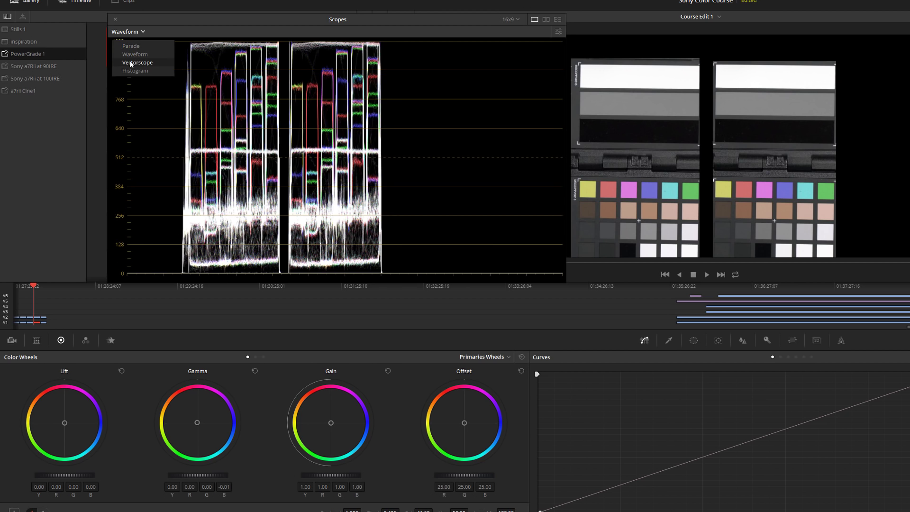
{"action": "left_click", "coordinate": [131, 65]}
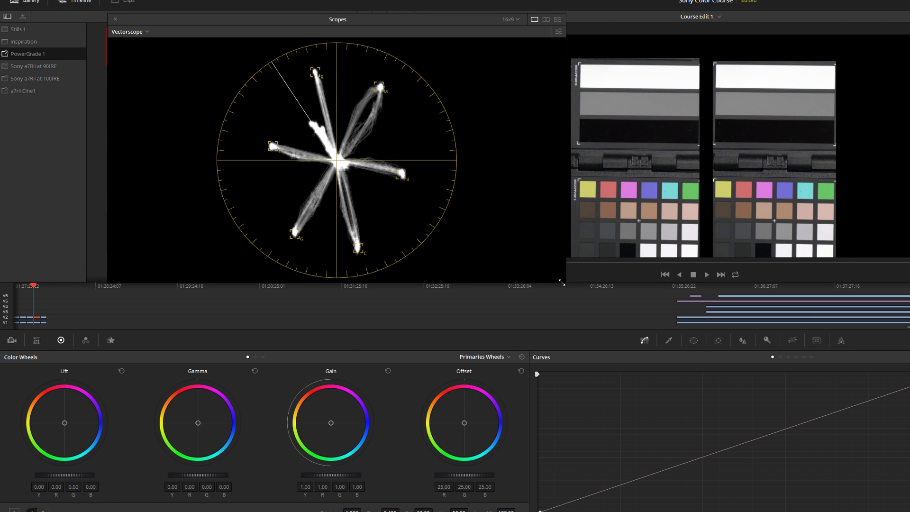
Step: On the next clip, re-enable node 01's grade and show the reference still side by side again
{"action": "key", "text": "Down"}
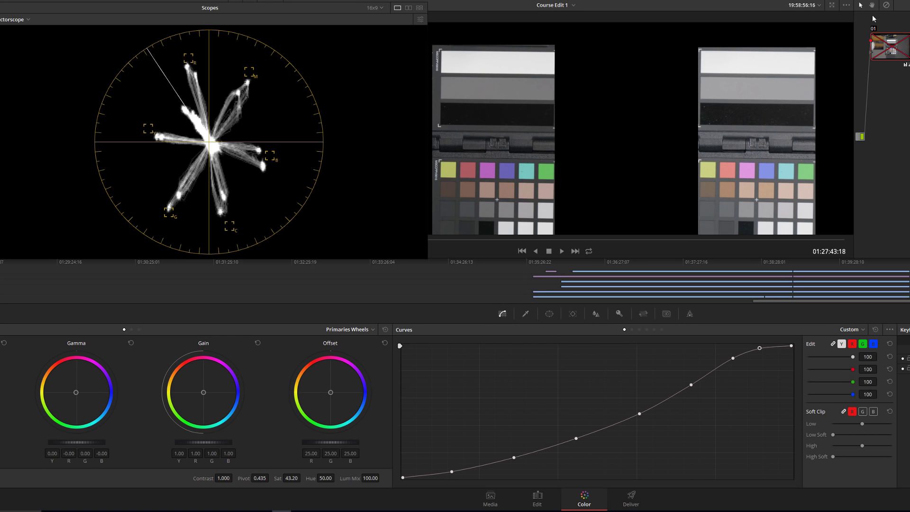
{"action": "left_click", "coordinate": [874, 29]}
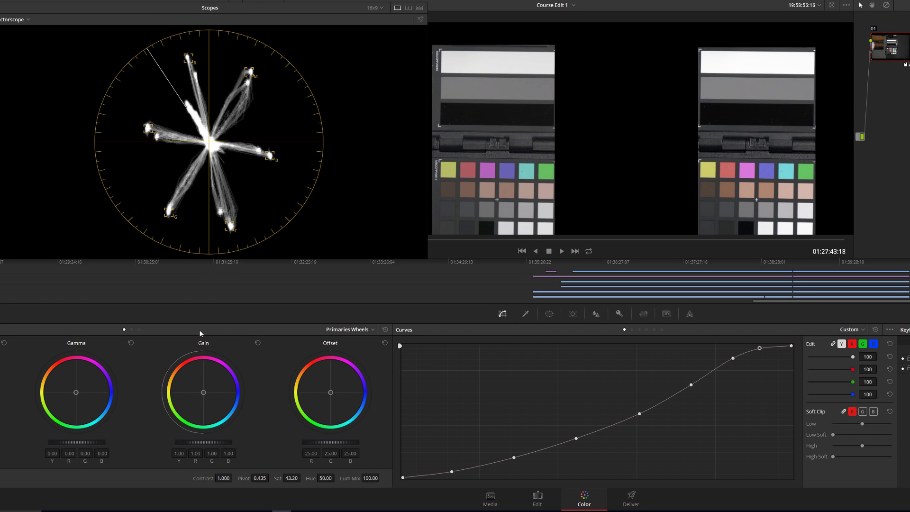
{"action": "key", "text": "ctrl+alt+w"}
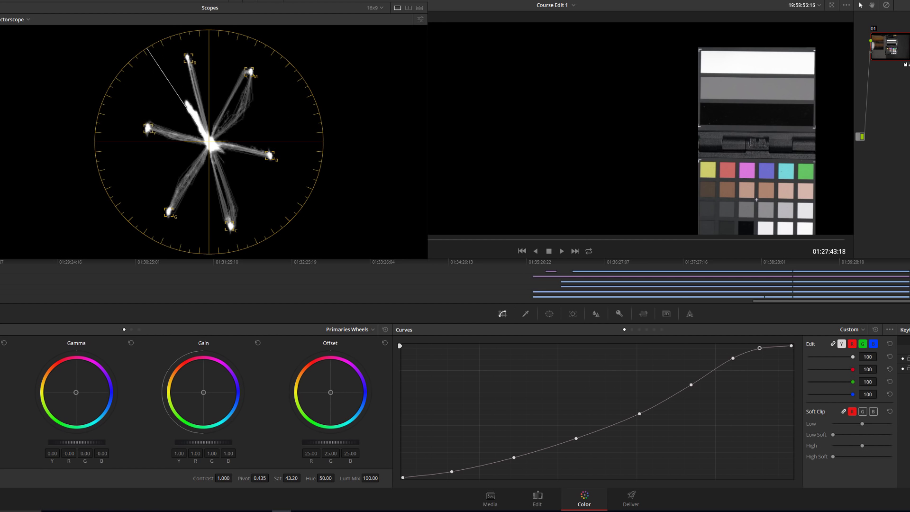
{"action": "key", "text": "ctrl+w"}
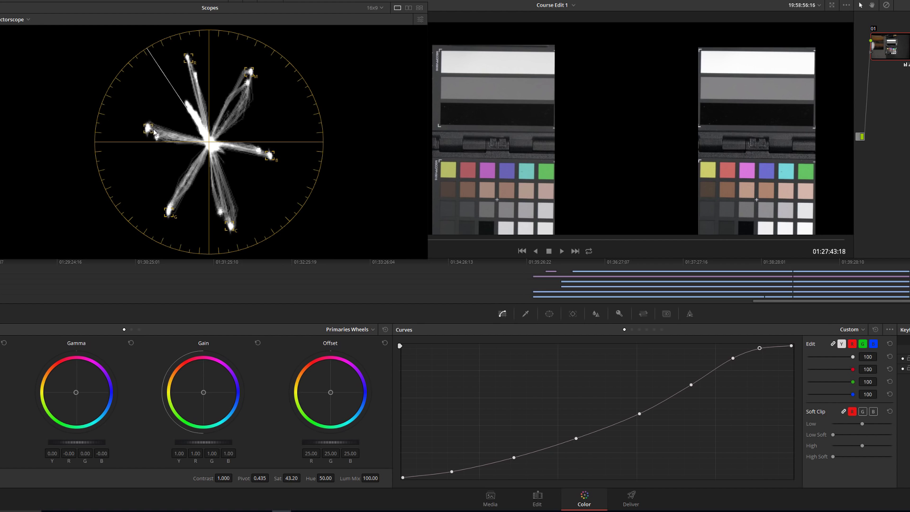
Step: Switch the scope to the waveform to compare the two chart images
{"action": "left_click", "coordinate": [9, 20]}
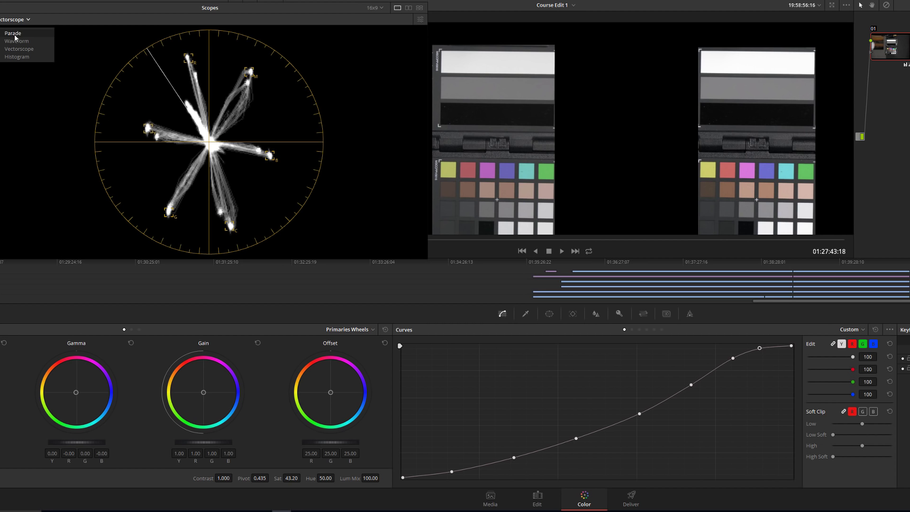
{"action": "left_click", "coordinate": [15, 42]}
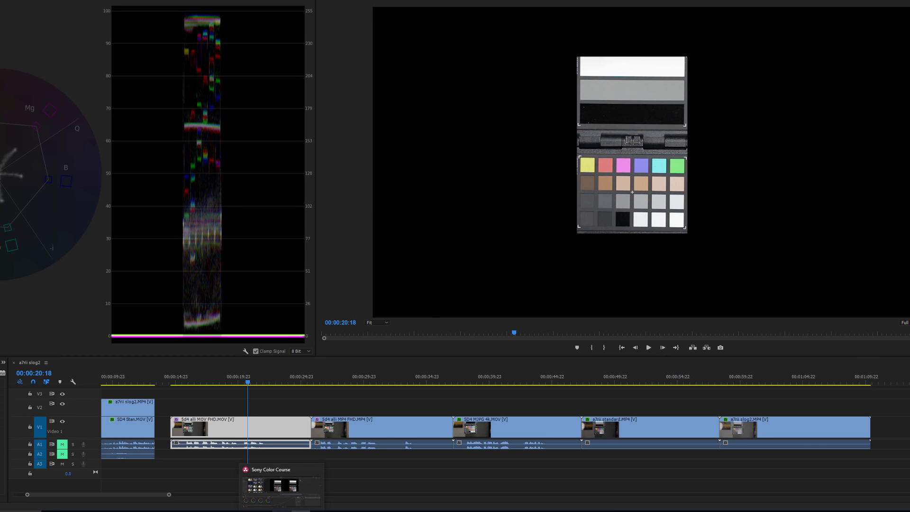
Step: Go back to the earlier ungraded clip, then open Properties for the 5d4 alli MP4 FHD clip
{"action": "left_click", "coordinate": [282, 509]}
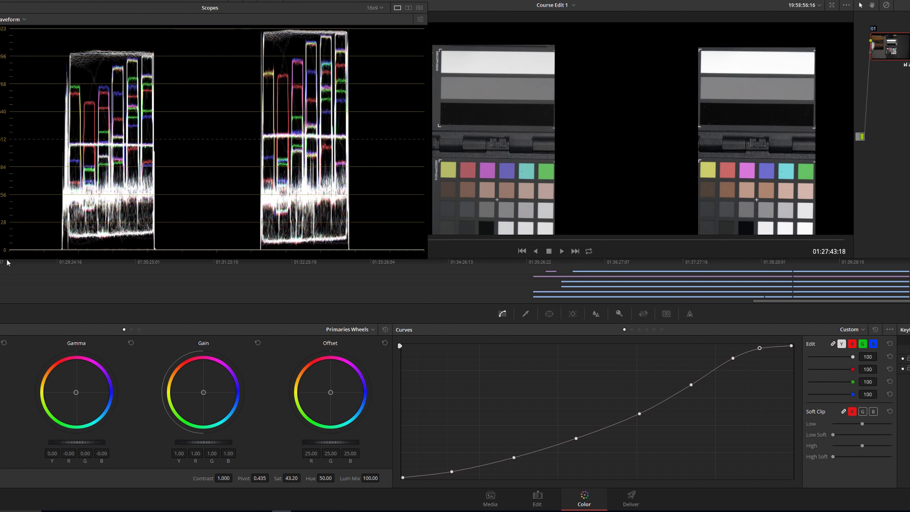
{"action": "key", "text": "Up"}
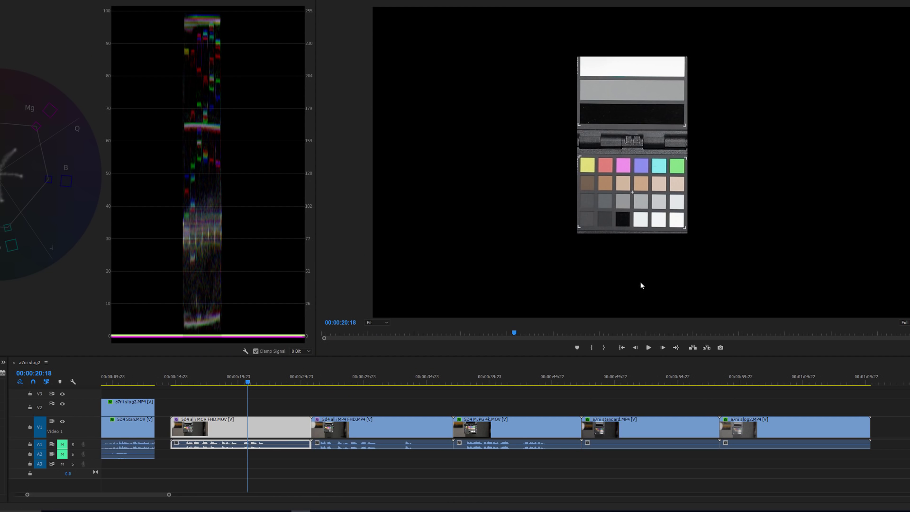
{"action": "left_click", "coordinate": [386, 427]}
{"action": "right_click", "coordinate": [386, 428]}
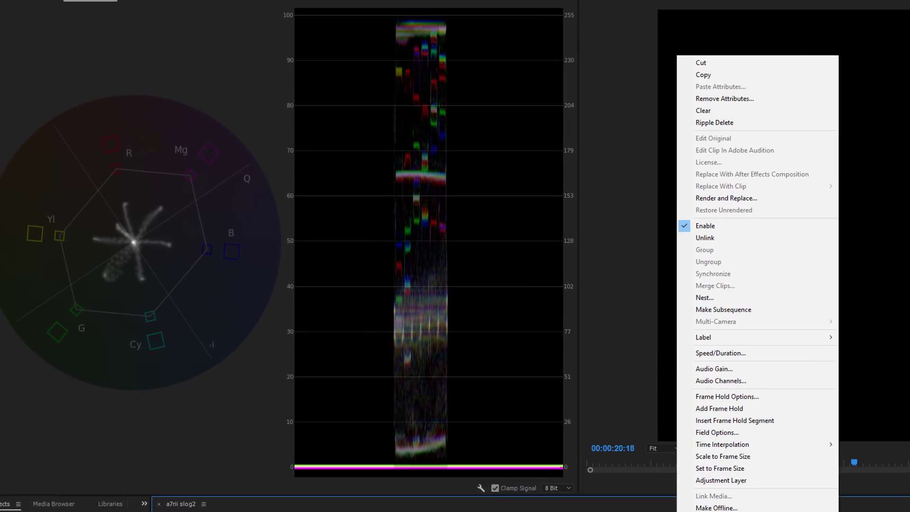
{"action": "left_click", "coordinate": [449, 431]}
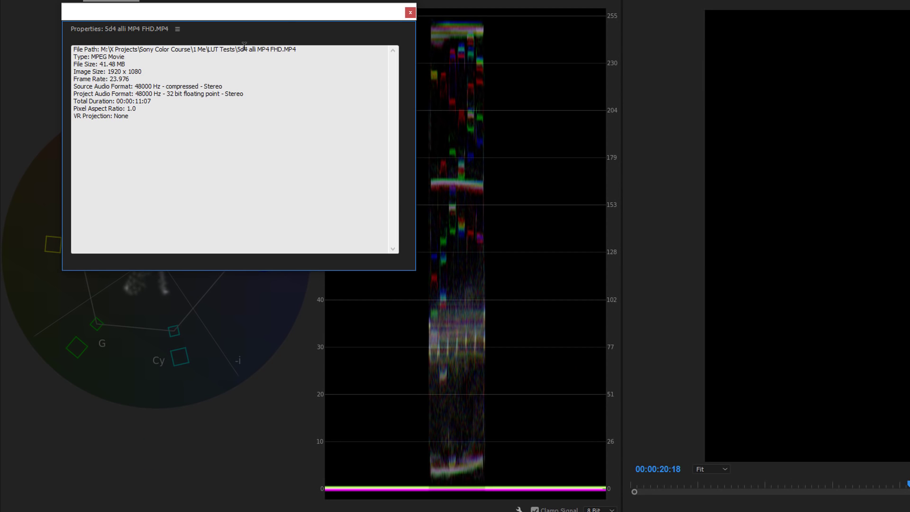